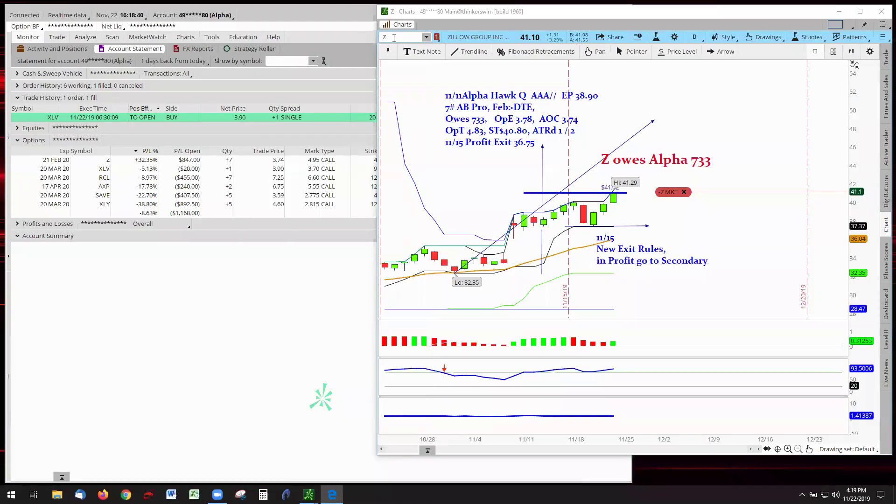
# - Extend the Z chart's 39.7 last-bar-low trendline to 12/4 and check its endpoints
pyautogui.click(868, 26)
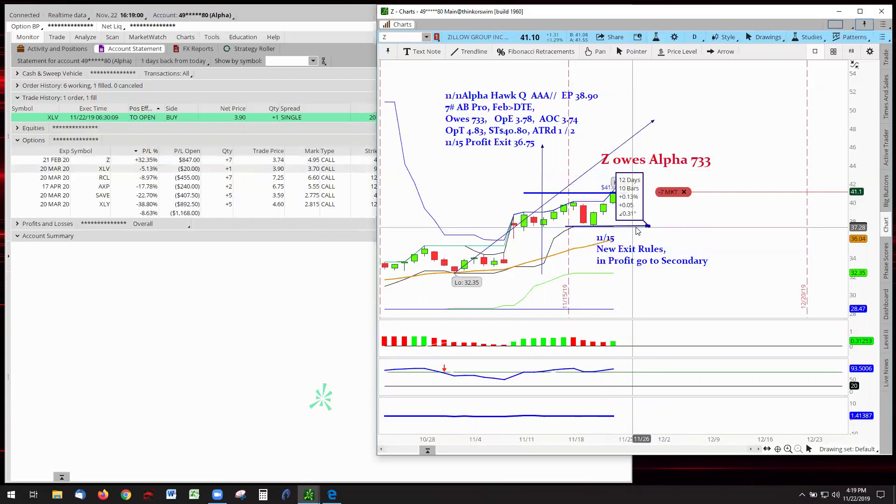
pyautogui.moveTo(638, 231); pyautogui.dragTo(676, 204)
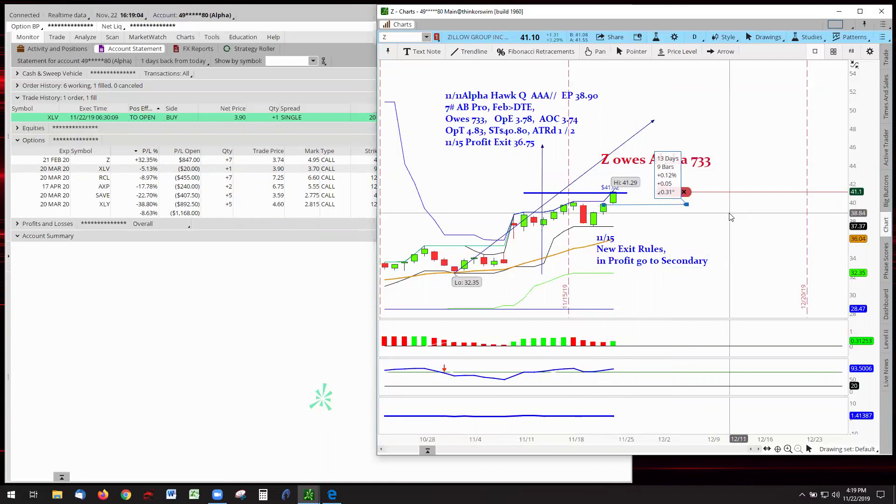
pyautogui.click(729, 217)
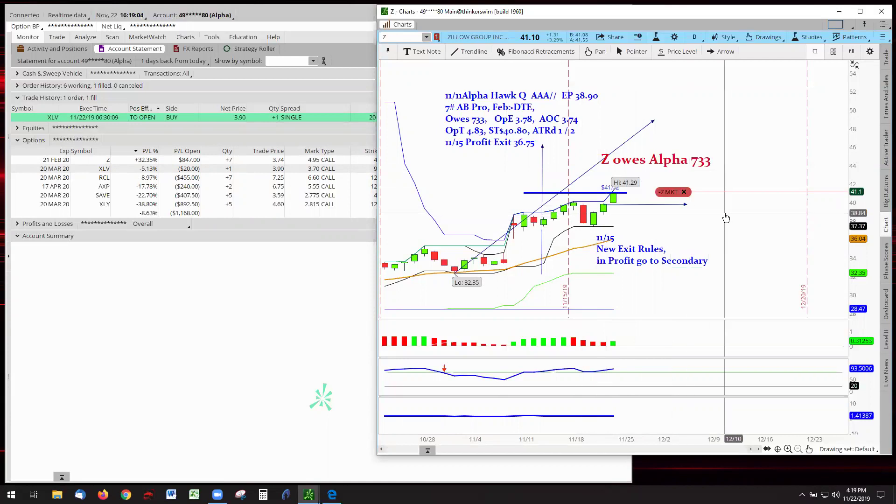
pyautogui.click(614, 205)
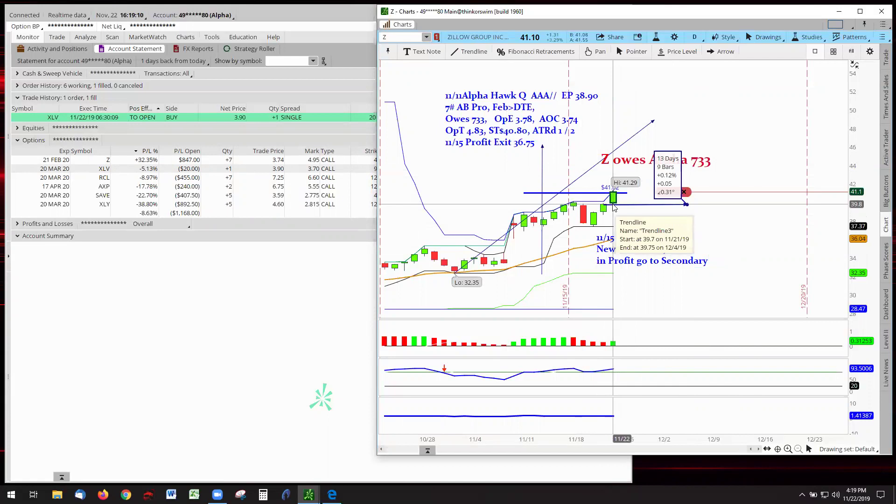
pyautogui.click(641, 201)
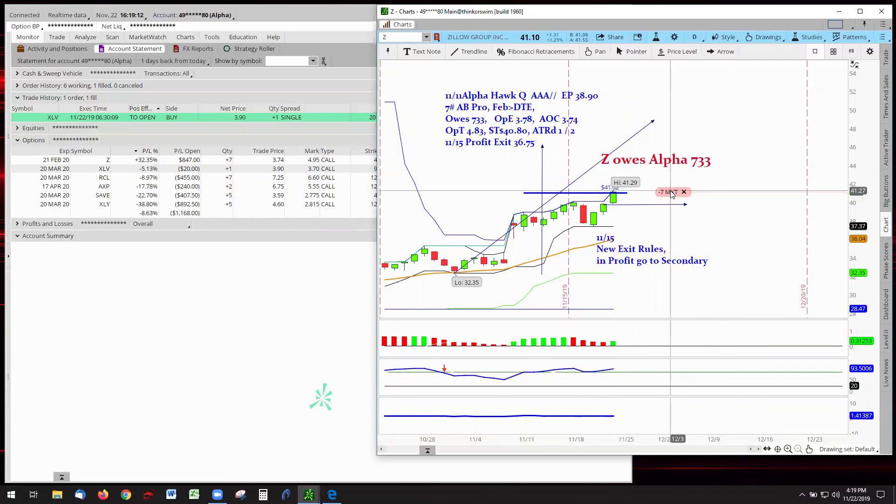
pyautogui.rightClick(672, 194)
# - Change the Z exit order's trigger threshold from 37.25 to 39.70 and save the rule
pyautogui.click(704, 229)
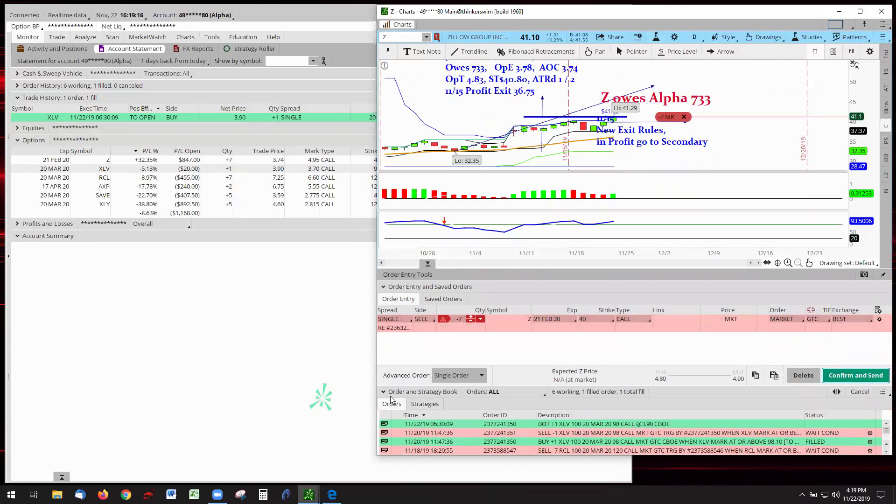
pyautogui.click(384, 393)
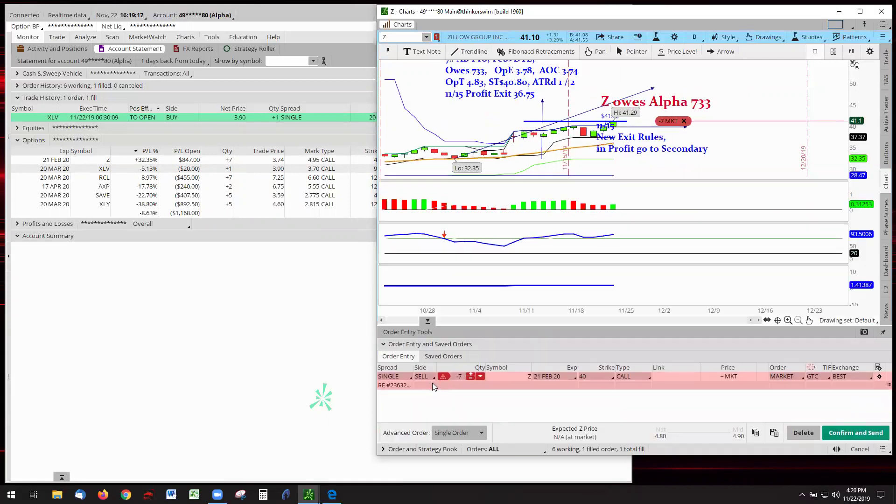
pyautogui.click(880, 378)
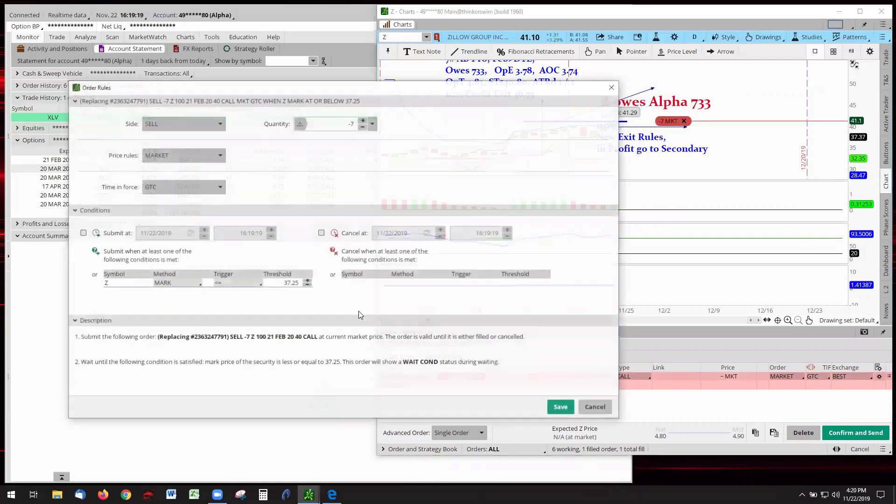
pyautogui.click(278, 283)
pyautogui.write('39.7')
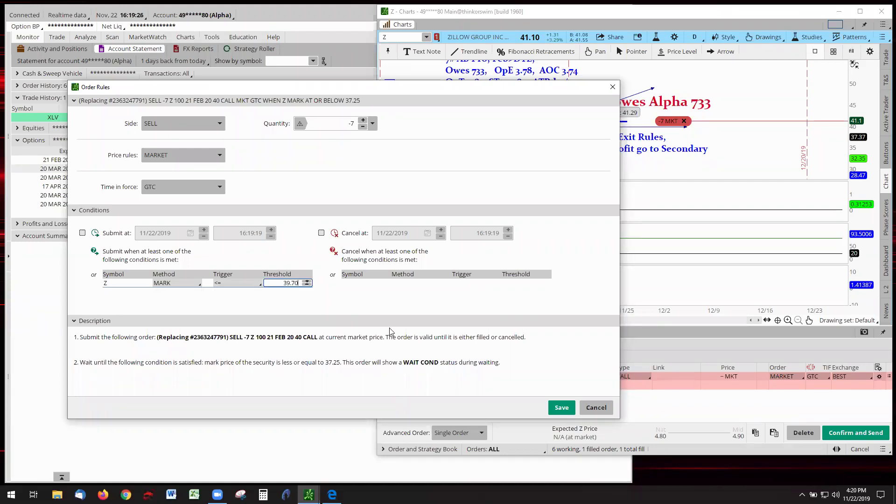
pyautogui.click(562, 407)
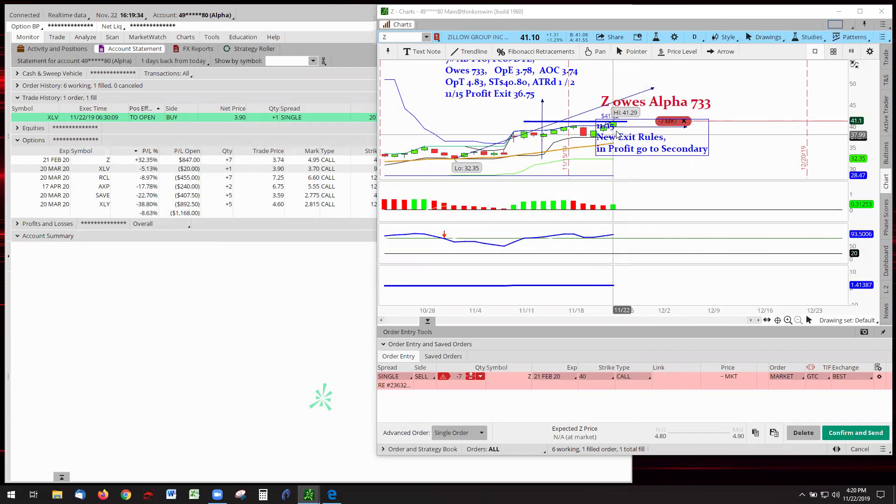
pyautogui.moveTo(615, 129); pyautogui.dragTo(681, 153)
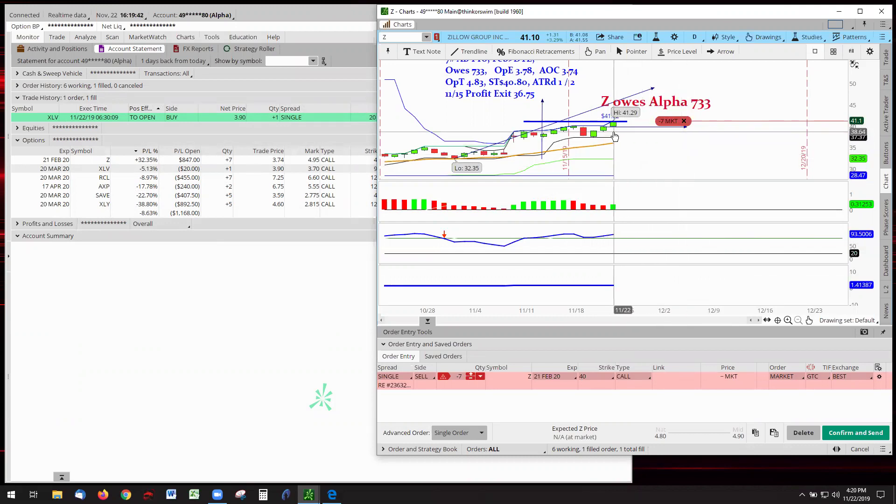
pyautogui.moveTo(667, 121)
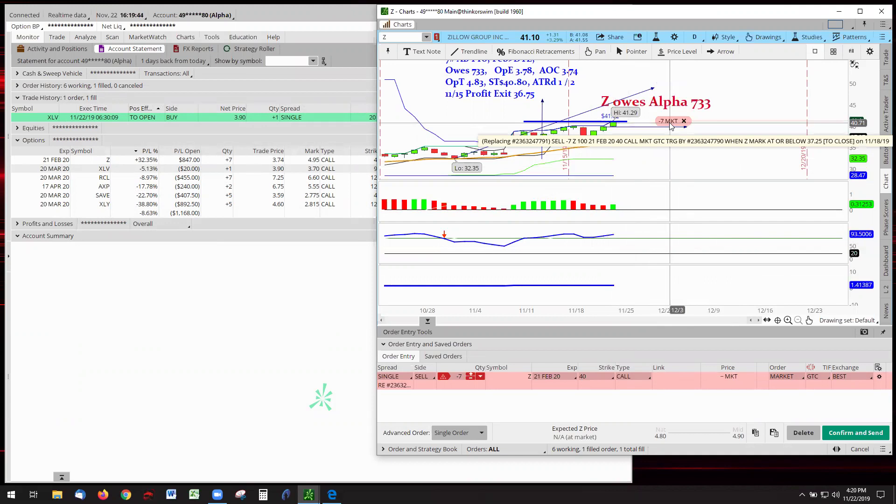
# - Add the note '11/22 LBL' to the 39.70 Z exit order and send it
pyautogui.click(853, 435)
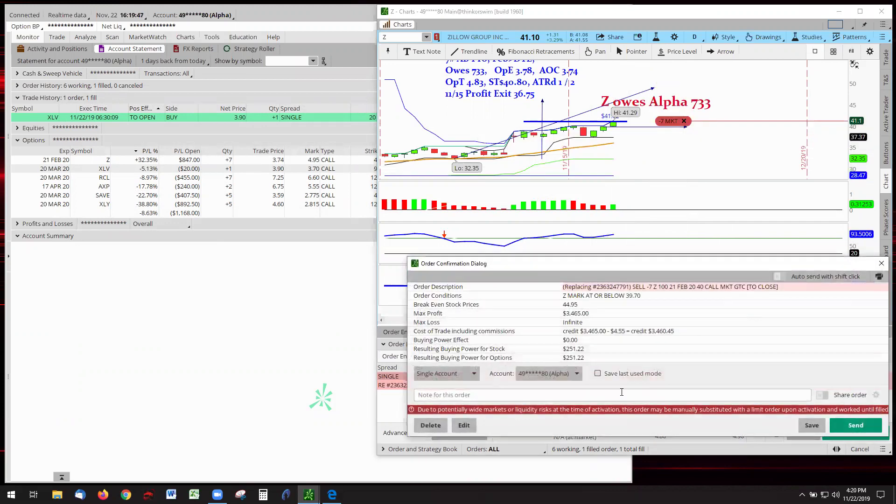
pyautogui.click(617, 395)
pyautogui.write('11/22 LBL')
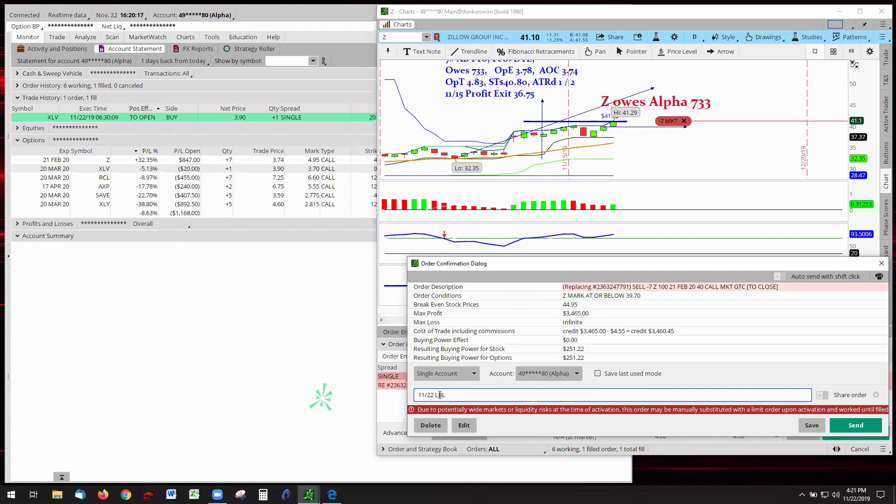
pyautogui.click(860, 425)
pyautogui.click(864, 426)
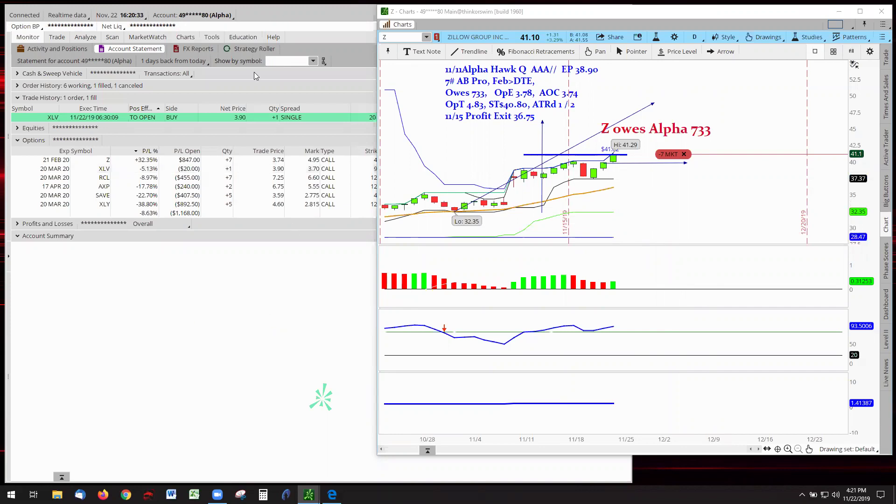
# - Switch to the Tigers account and chart Dominion Energy (D), autozoomed to its bars
pyautogui.click(233, 16)
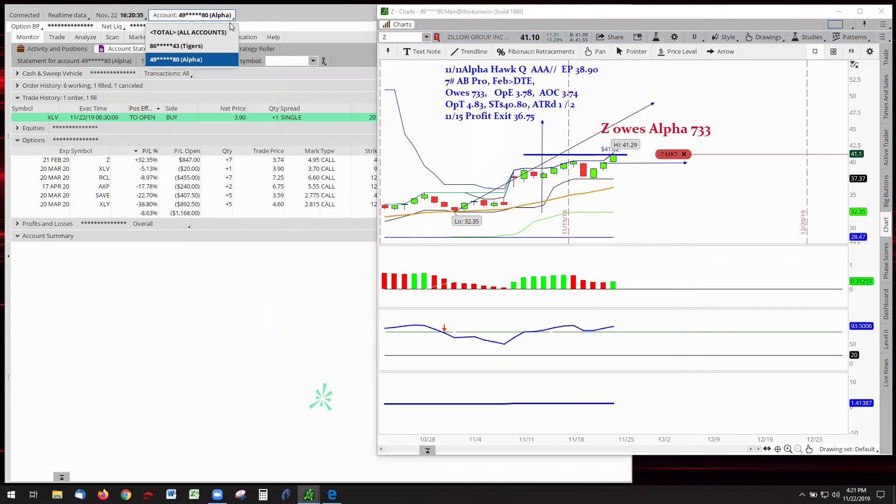
pyautogui.click(196, 49)
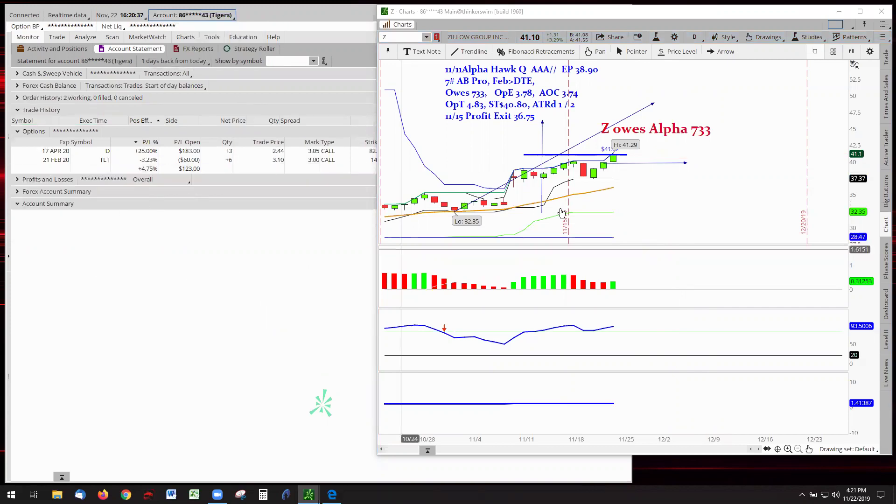
pyautogui.click(427, 39)
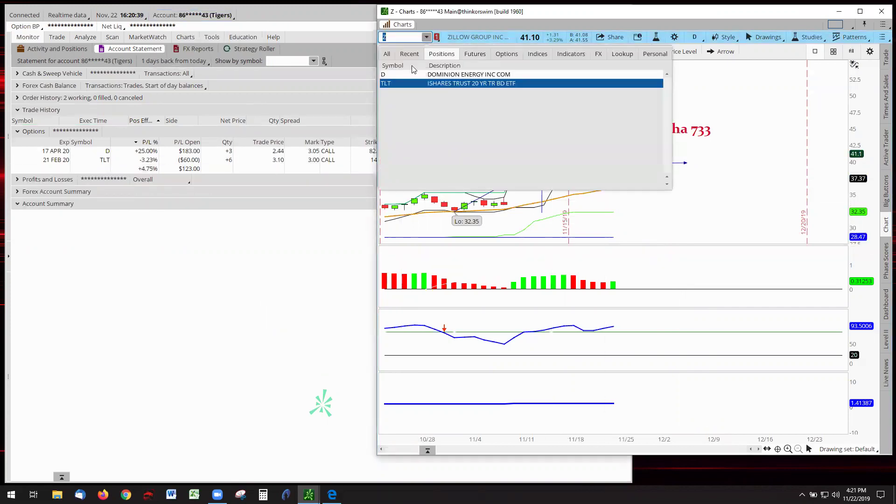
pyautogui.write('D')
pyautogui.press('Return')
pyautogui.rightClick(537, 141)
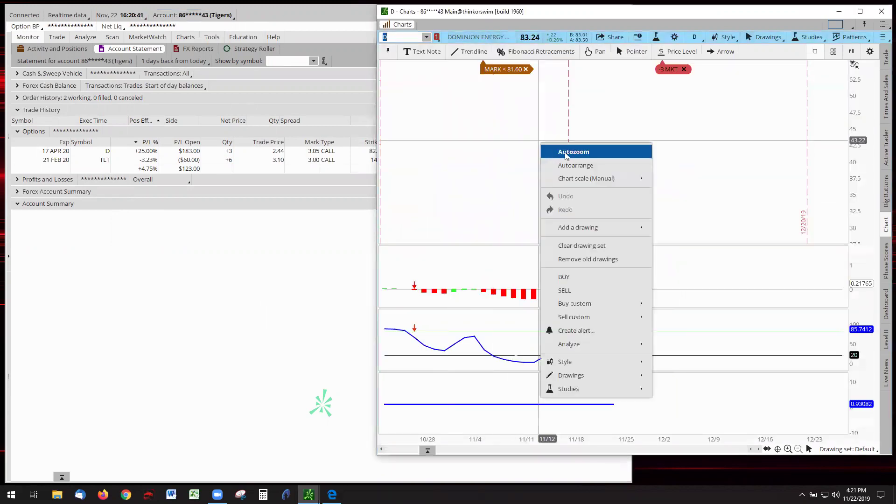
pyautogui.press('Escape')
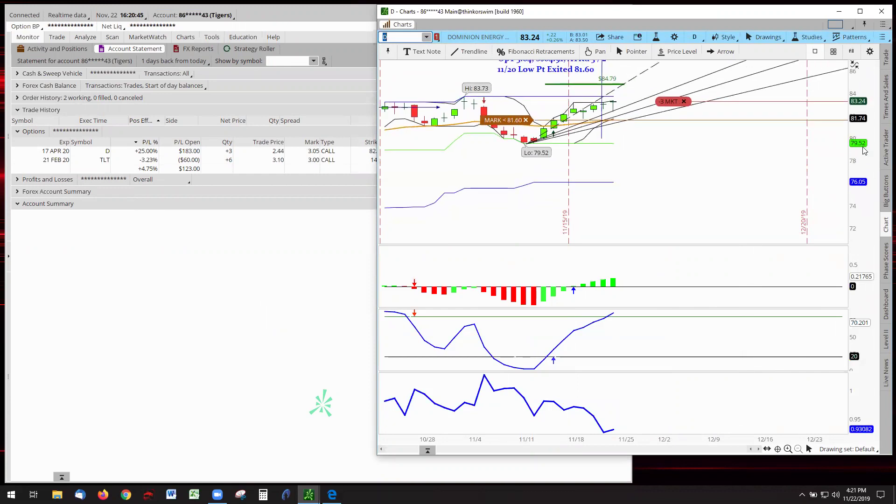
# - Pan the Dominion chart down and enlarge the price pane, shrinking the indicator panes
pyautogui.click(592, 53)
pyautogui.moveTo(684, 150); pyautogui.dragTo(689, 206)
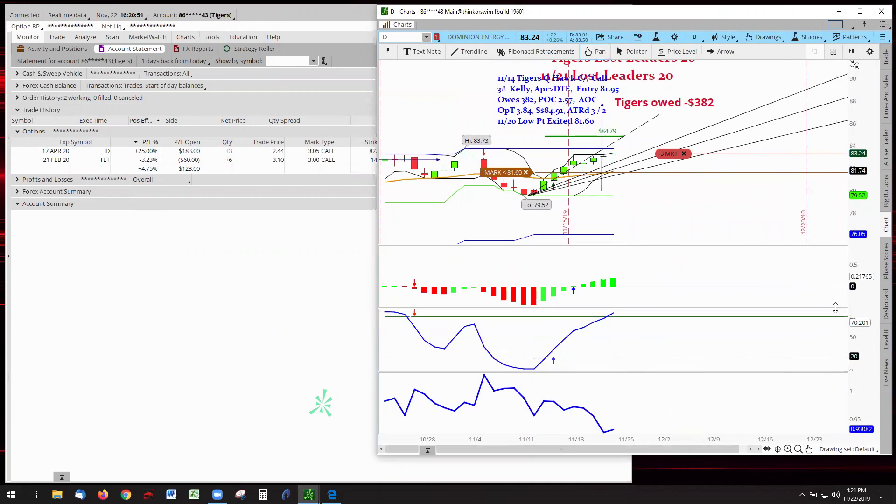
pyautogui.moveTo(838, 311)
pyautogui.mouseDown()
pyautogui.moveTo(846, 366)
pyautogui.moveTo(862, 350)
pyautogui.mouseUp()
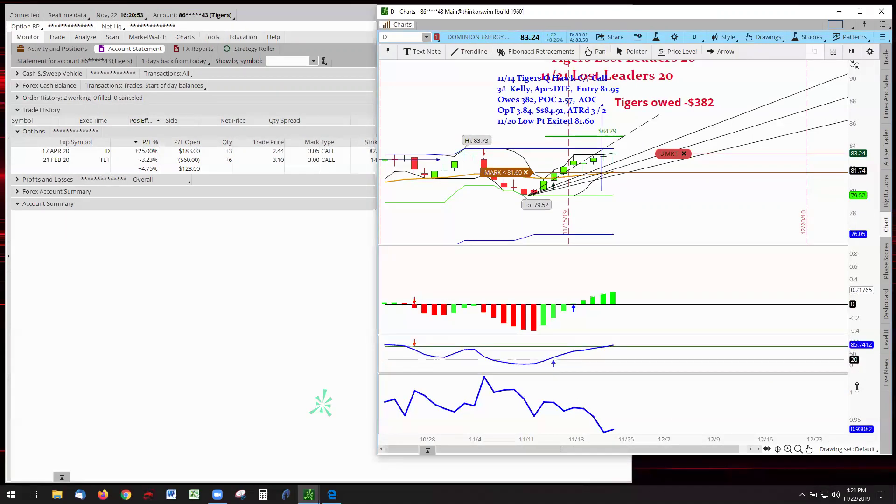
pyautogui.moveTo(861, 388); pyautogui.dragTo(863, 417)
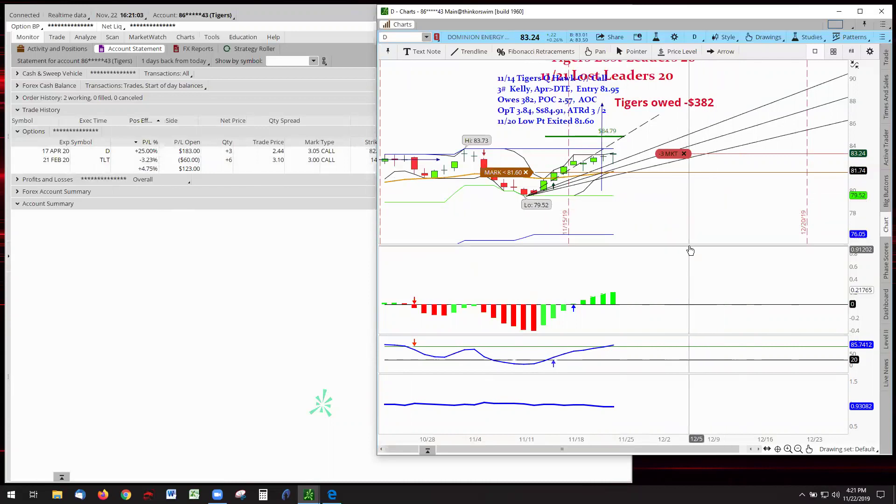
pyautogui.moveTo(689, 244); pyautogui.dragTo(694, 336)
pyautogui.moveTo(665, 175)
pyautogui.mouseDown()
pyautogui.moveTo(616, 170)
pyautogui.moveTo(672, 156)
pyautogui.mouseUp()
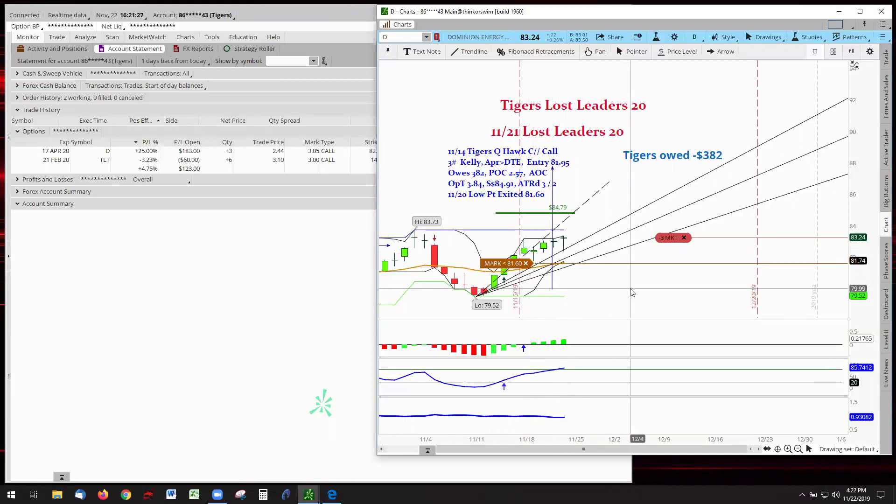
# - Pan the Dominion chart right so the Tigers notes and trendlines are fully visible
pyautogui.click(596, 52)
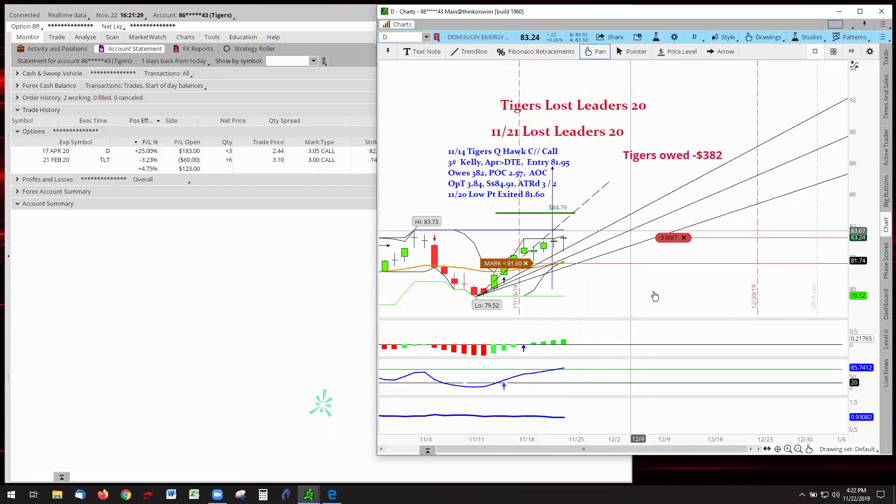
pyautogui.moveTo(669, 297); pyautogui.dragTo(707, 303)
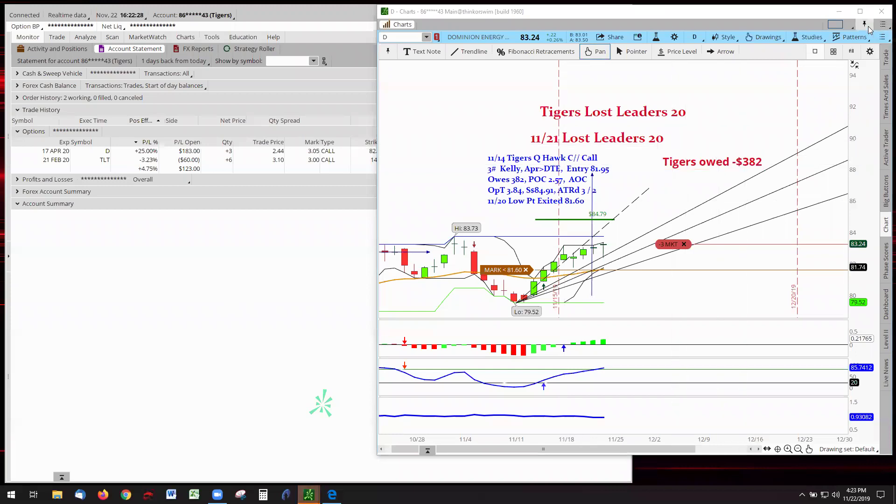
pyautogui.click(664, 110)
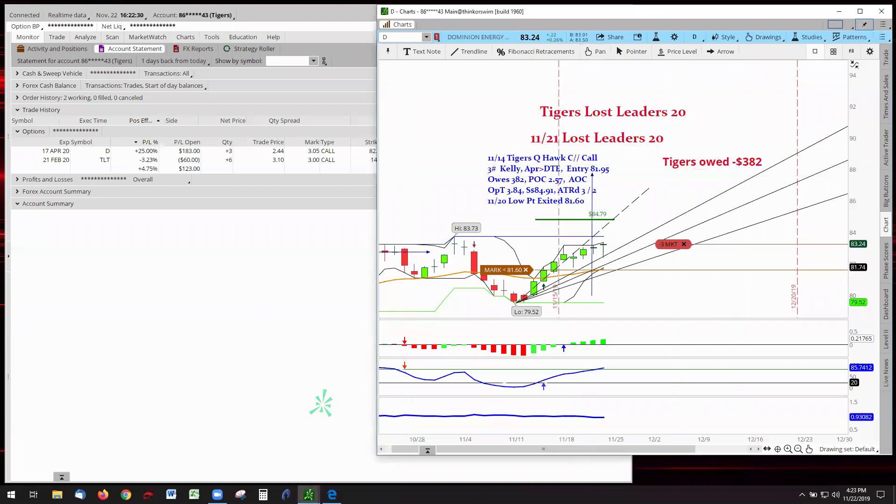